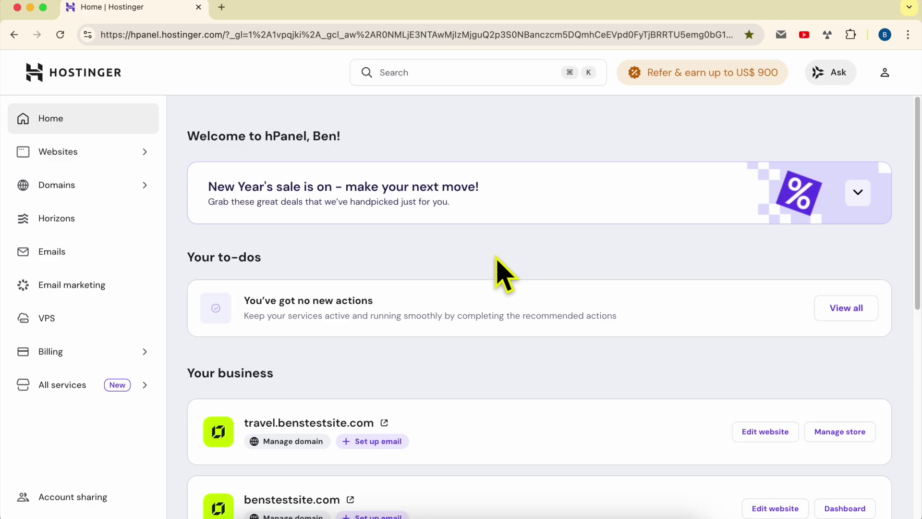
Step: Open travel.benstestsite.com from the websites list for editing in the website builder
drag(131, 35, 208, 35)
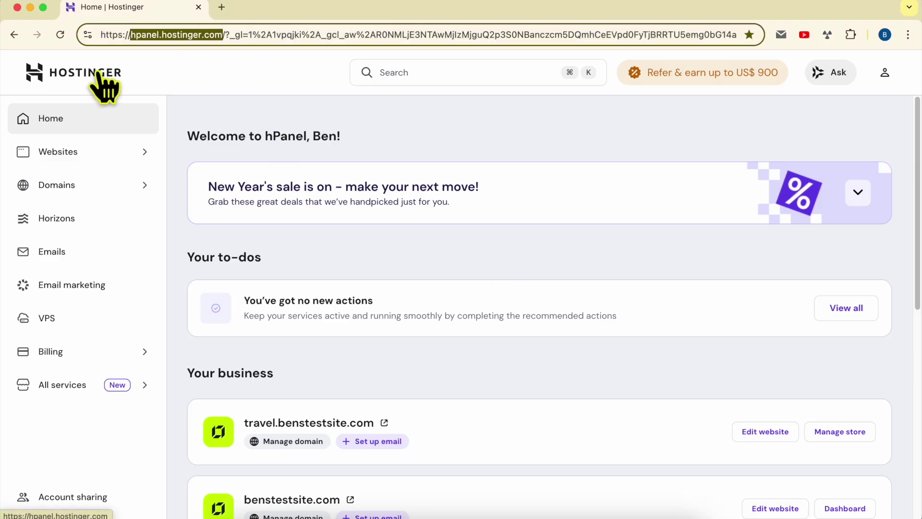
click(97, 156)
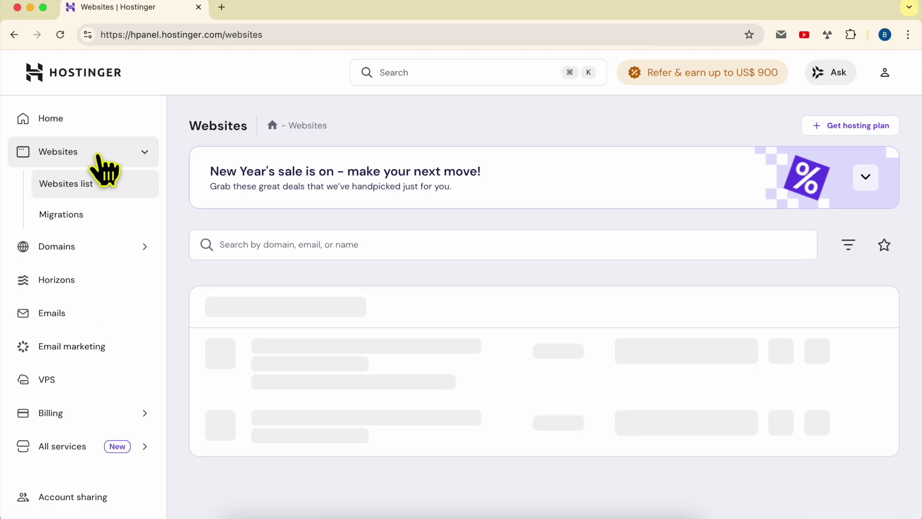
drag(203, 312, 255, 313)
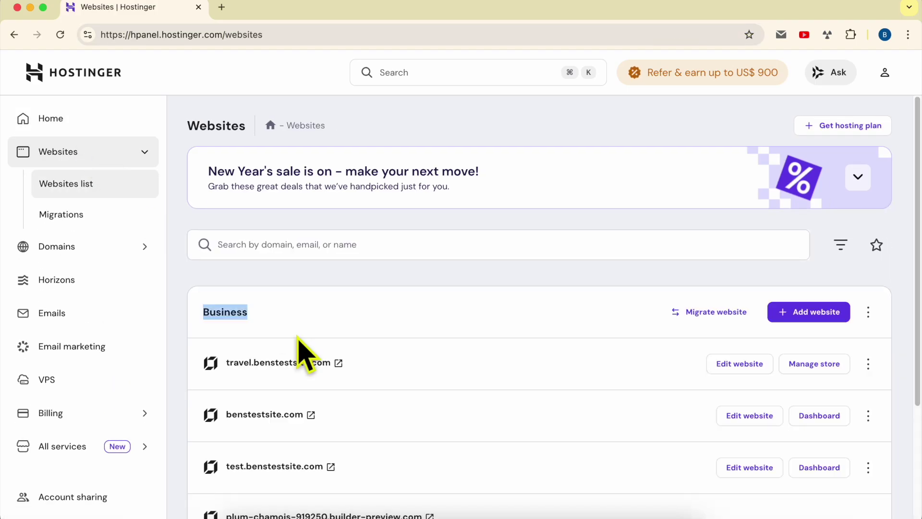
triple_click(370, 366)
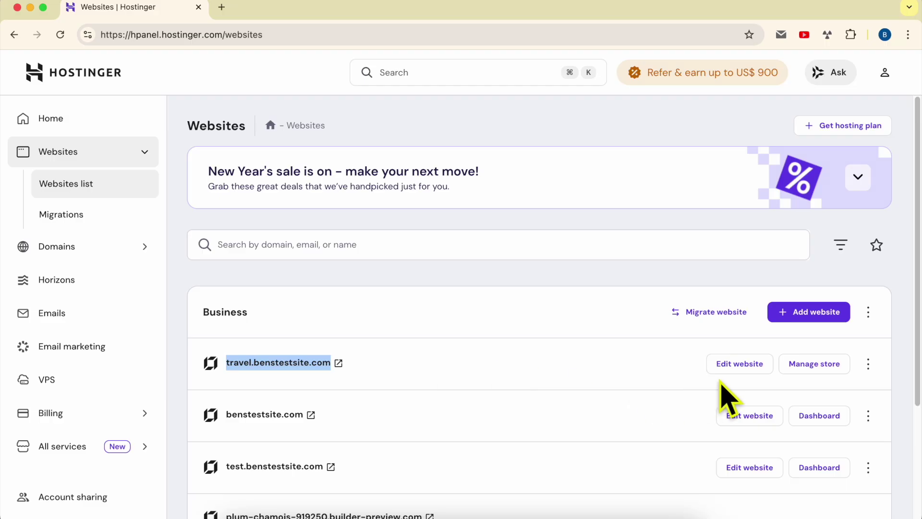
click(733, 380)
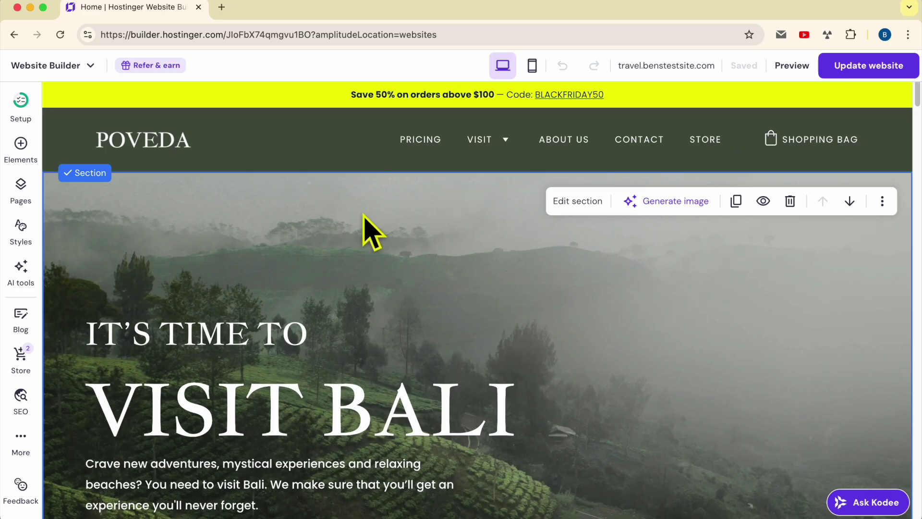
Step: Turn on the social icons in the site header's element settings
click(312, 135)
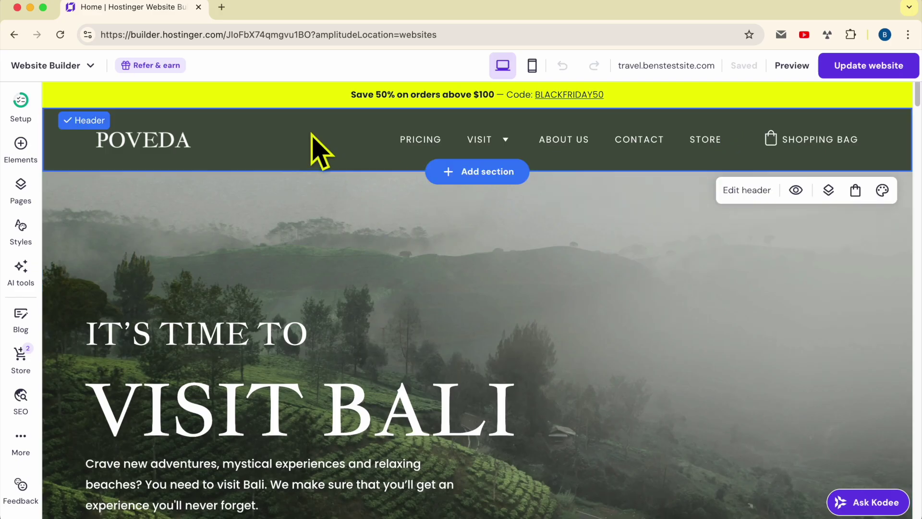
click(742, 191)
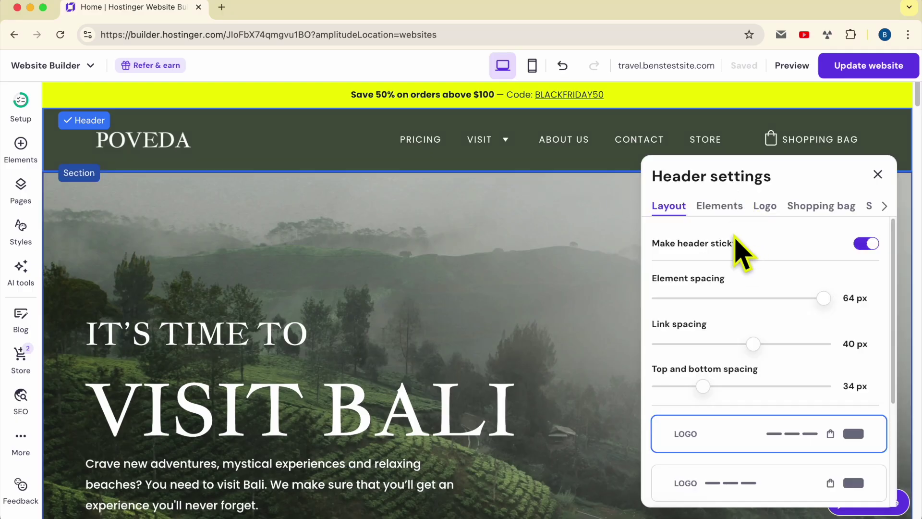
click(721, 206)
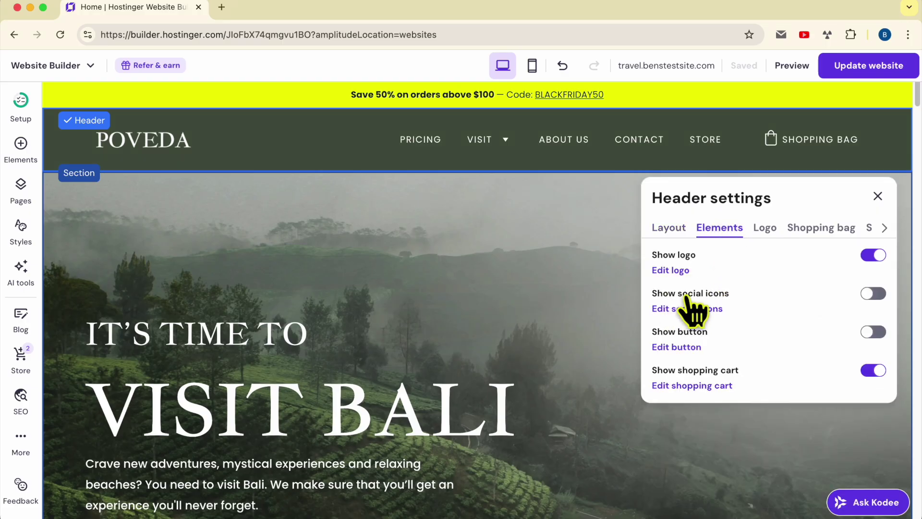
click(875, 294)
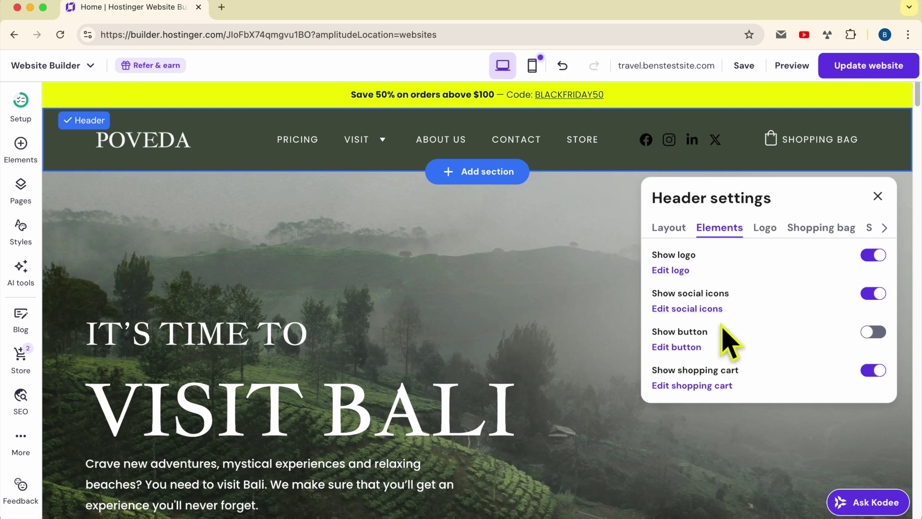
click(698, 312)
scroll(764, 307, down, 3)
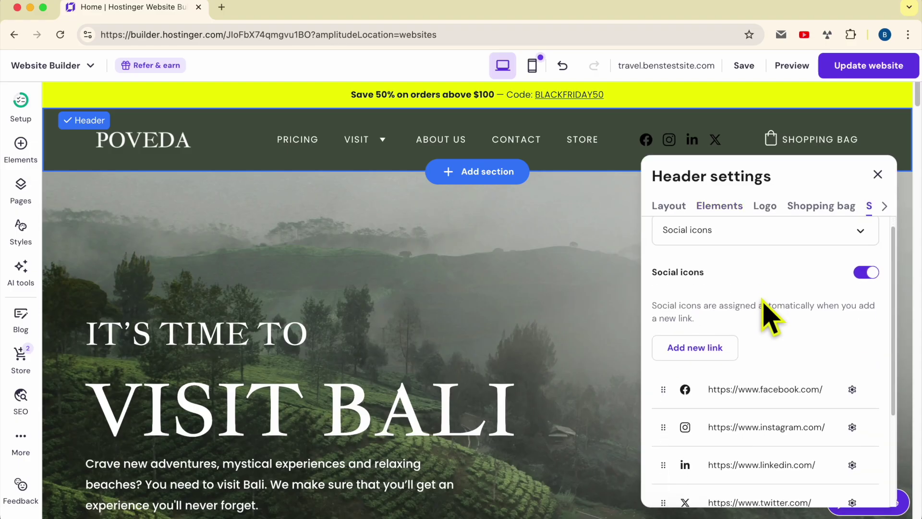
scroll(769, 317, down, 2)
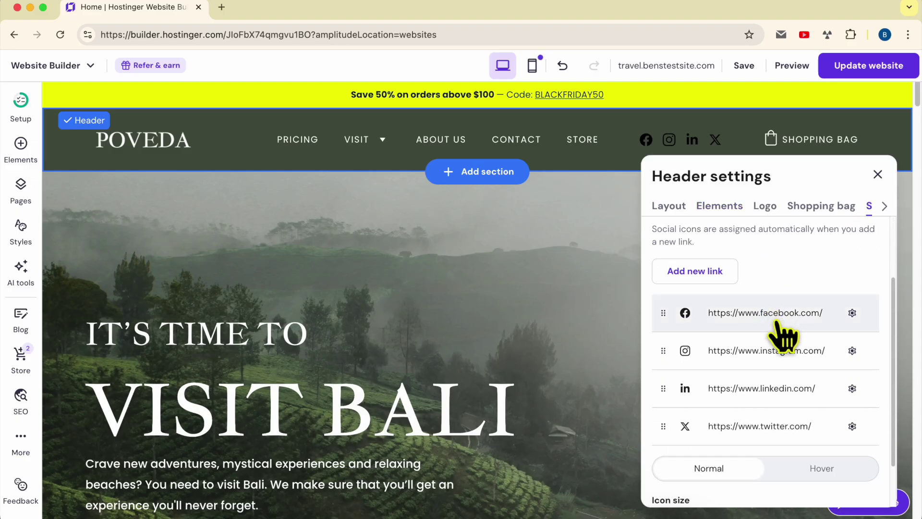
click(854, 313)
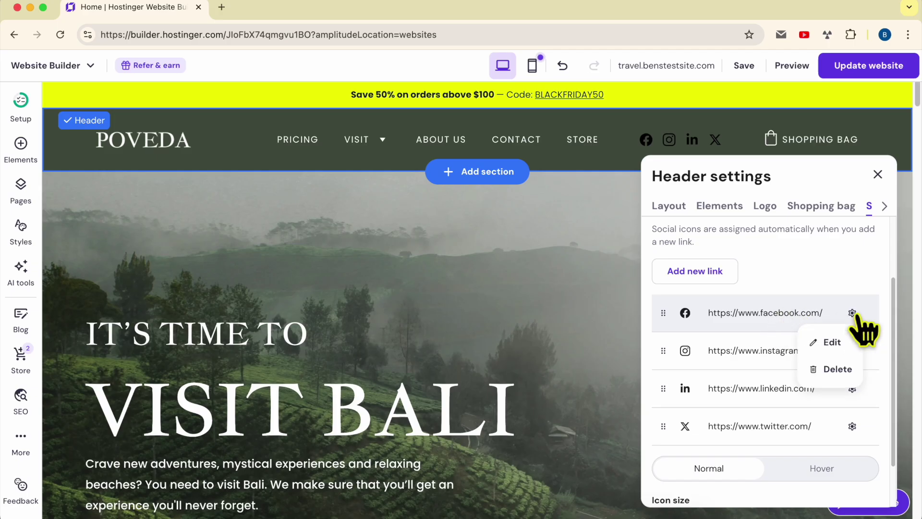
click(835, 344)
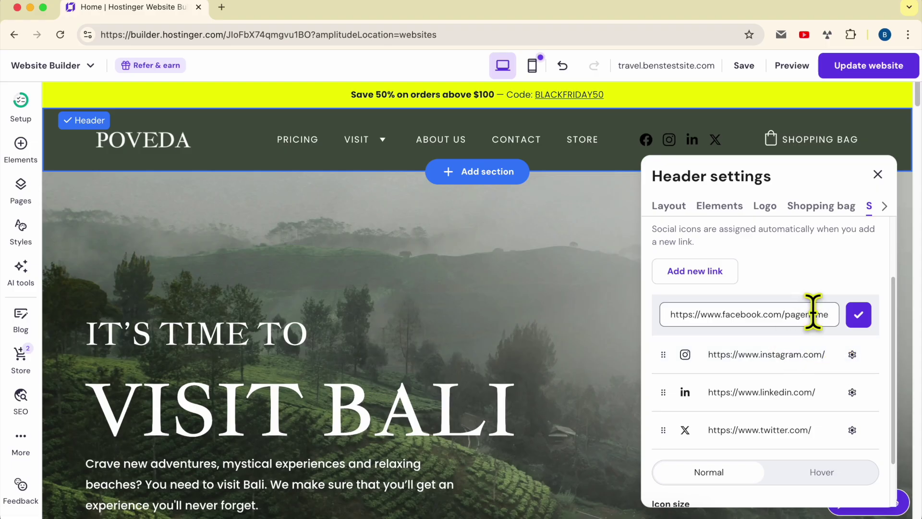
click(859, 315)
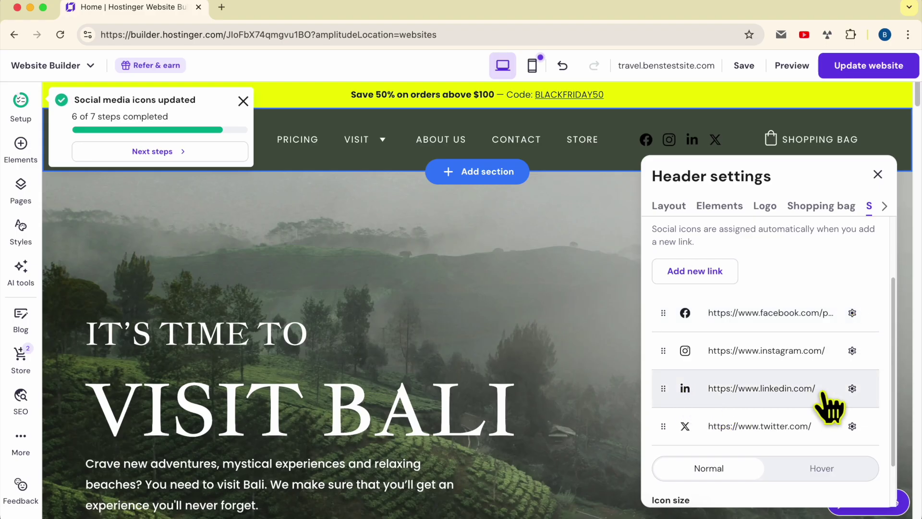
click(852, 388)
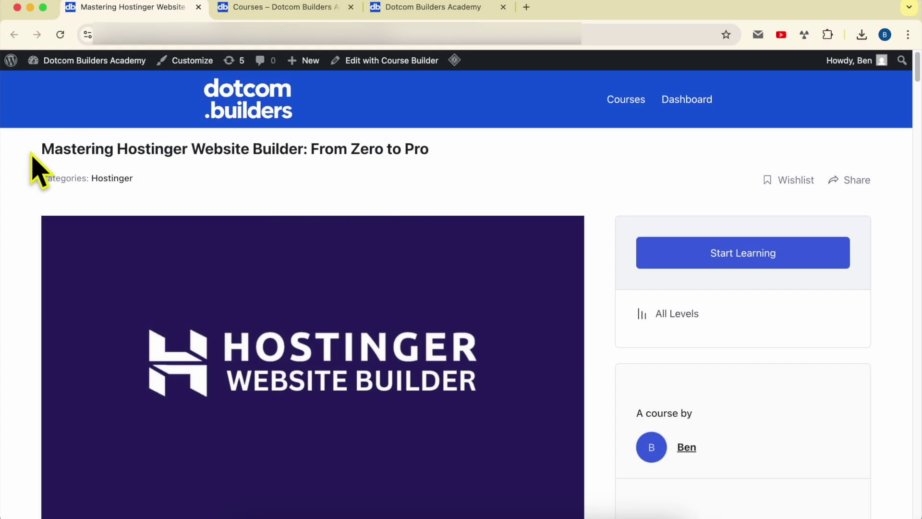
Step: Switch to the Dotcom Builders Academy site and review the Hostinger Website Builder course title and its module and lesson list
drag(33, 150, 458, 148)
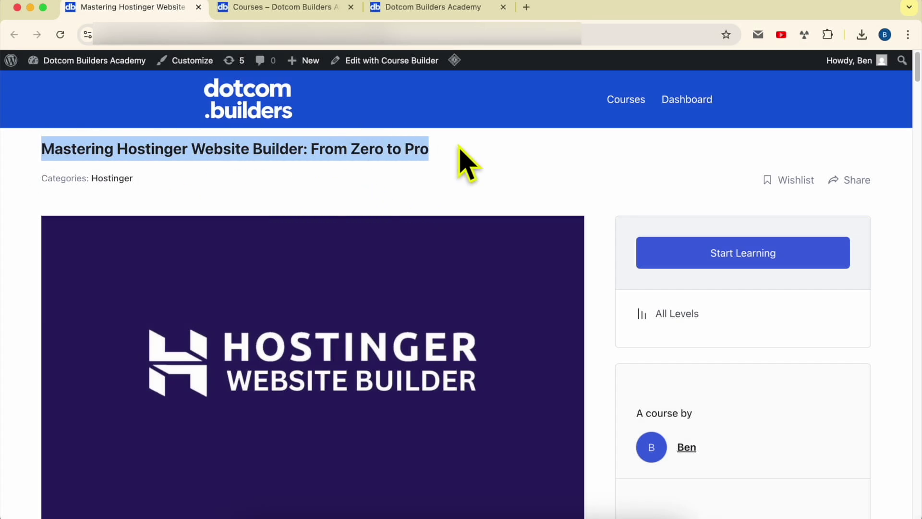
click(602, 173)
scroll(602, 176, down, 10)
scroll(607, 185, down, 9)
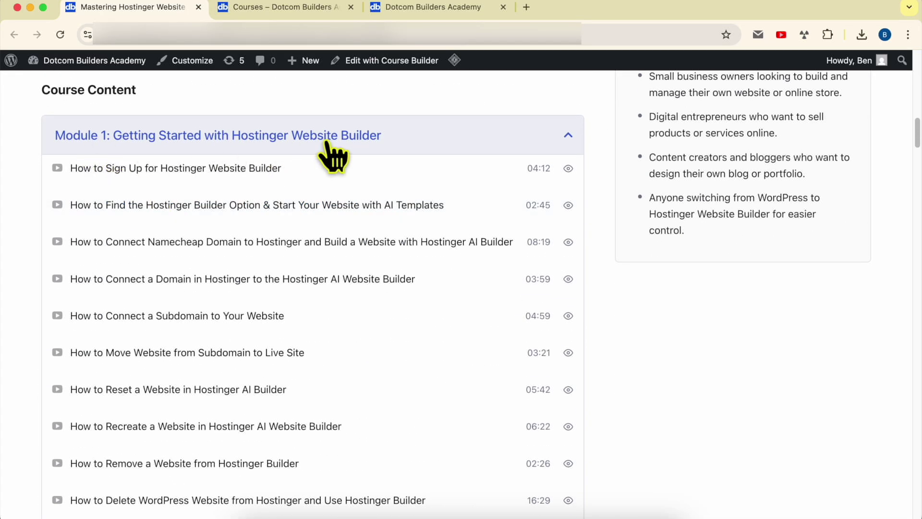
scroll(347, 142, down, 5)
scroll(353, 156, down, 4)
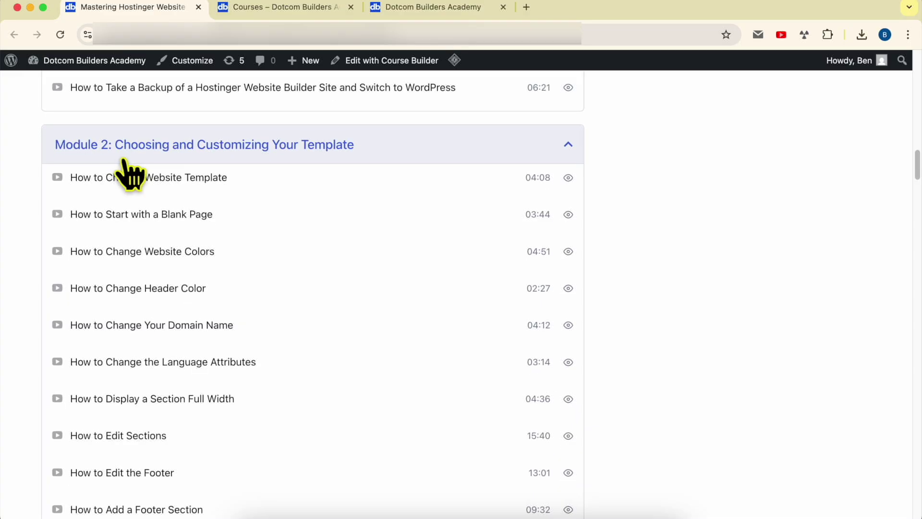
scroll(384, 168, down, 9)
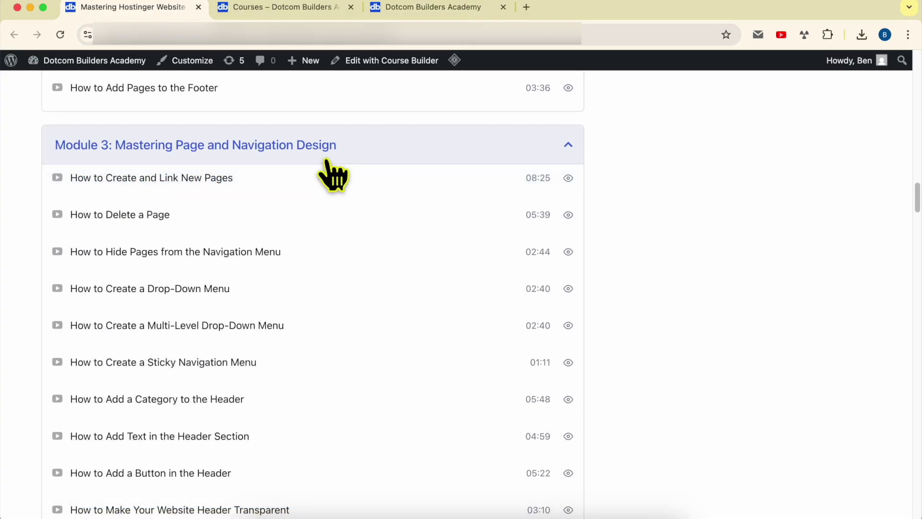
scroll(354, 216, down, 10)
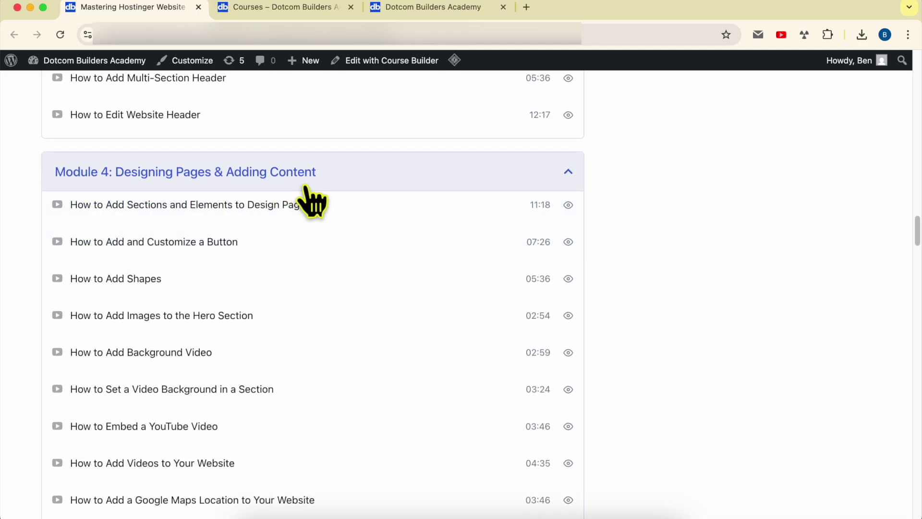
scroll(304, 187, down, 15)
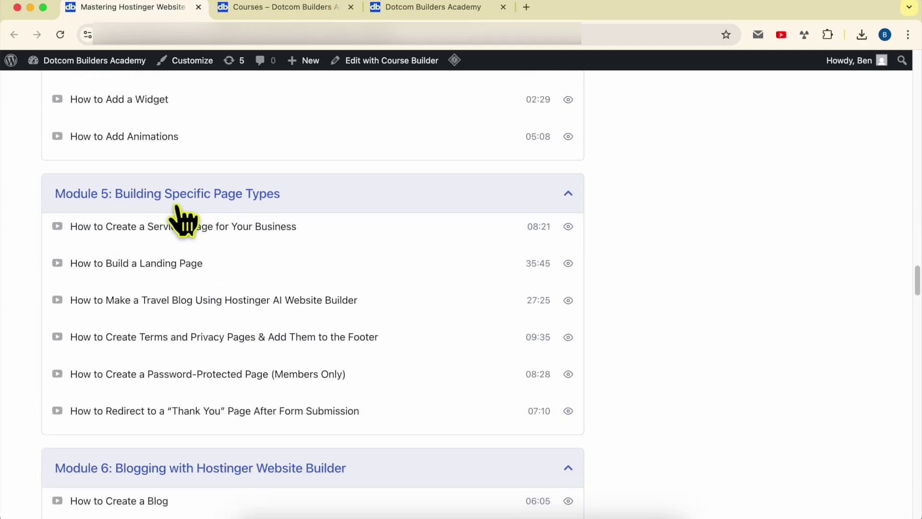
scroll(298, 218, down, 11)
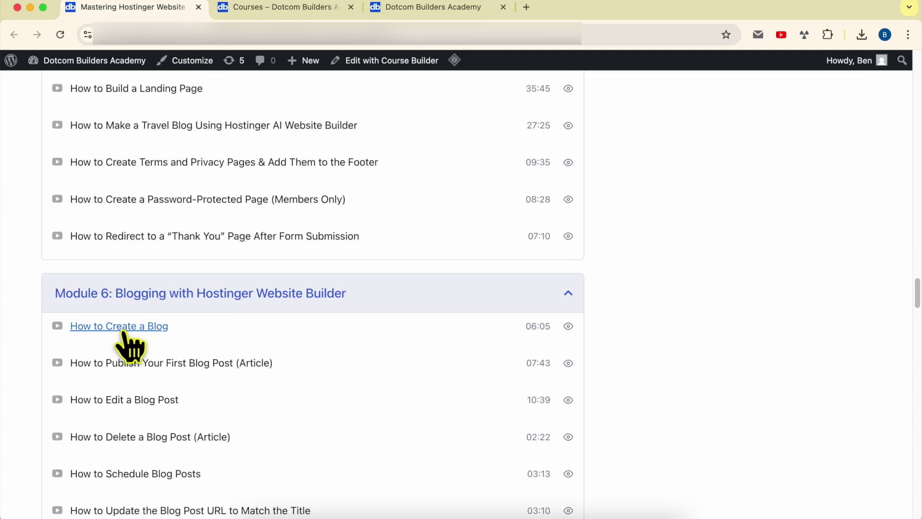
scroll(137, 317, down, 4)
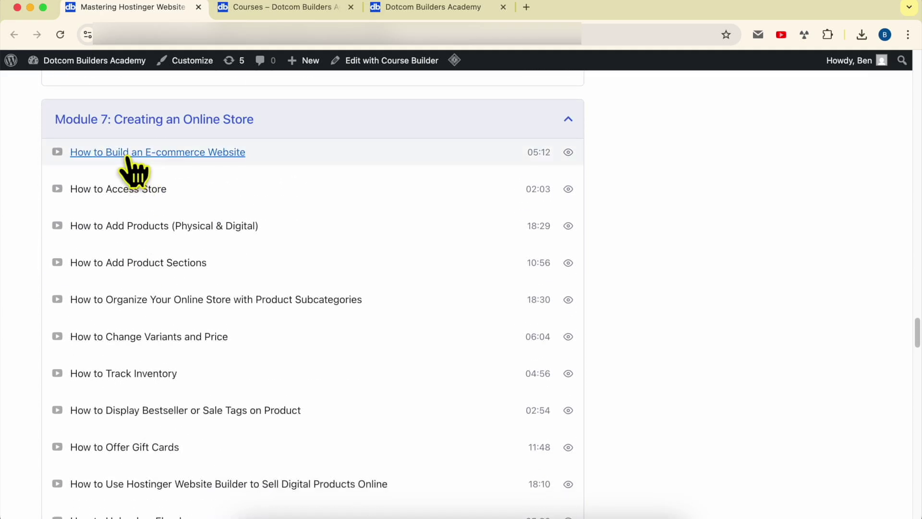
scroll(279, 187, down, 9)
scroll(248, 221, down, 10)
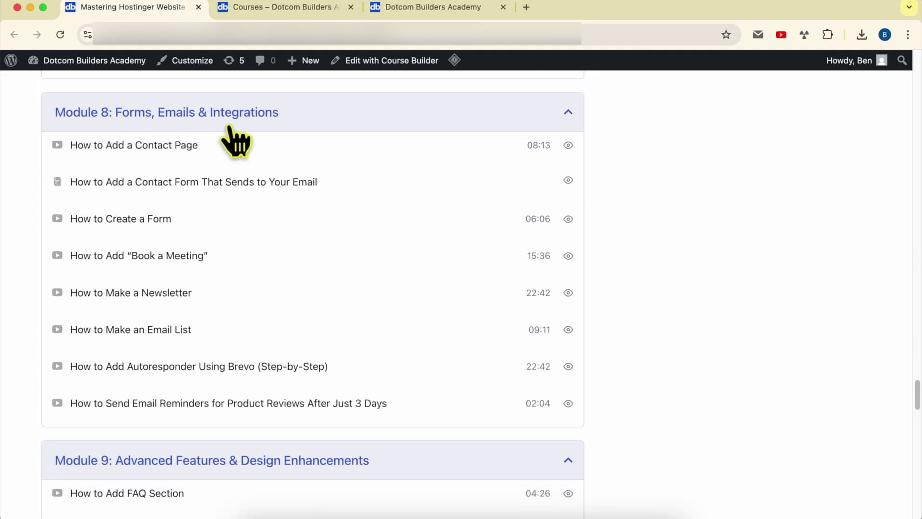
scroll(288, 140, down, 6)
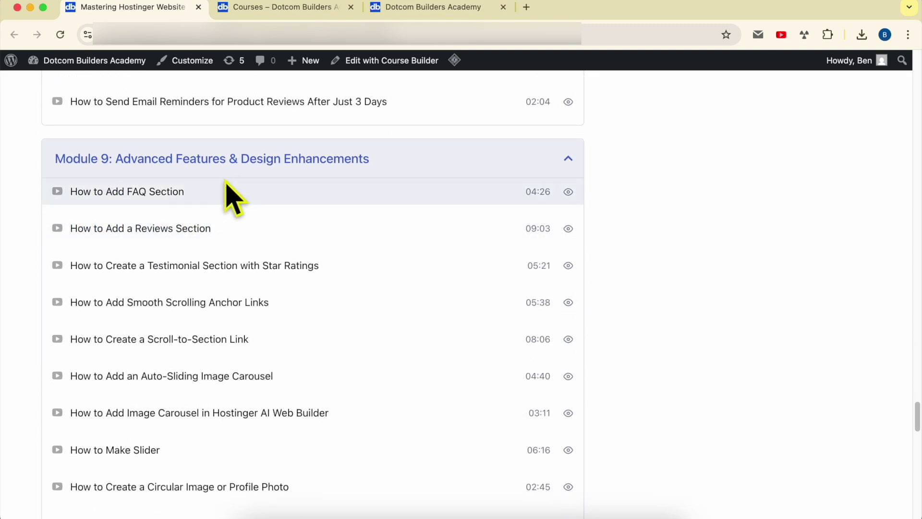
scroll(329, 189, down, 12)
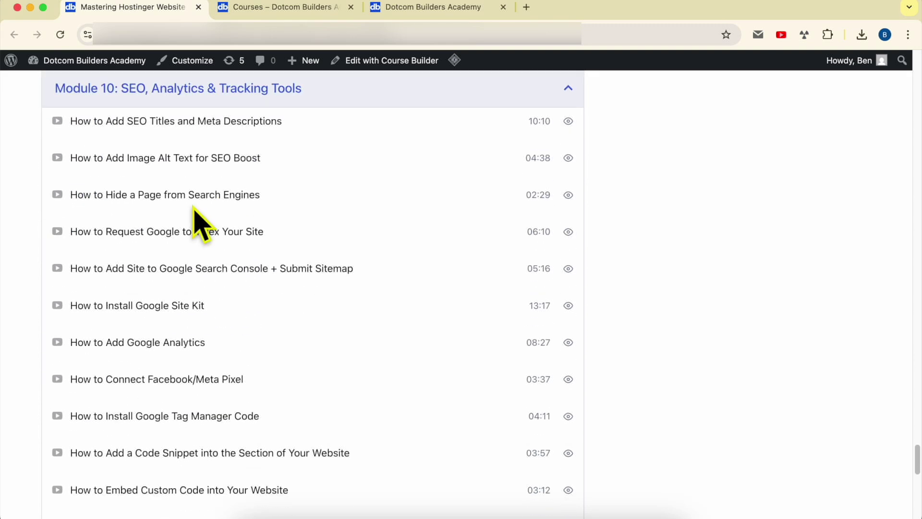
scroll(279, 115, down, 5)
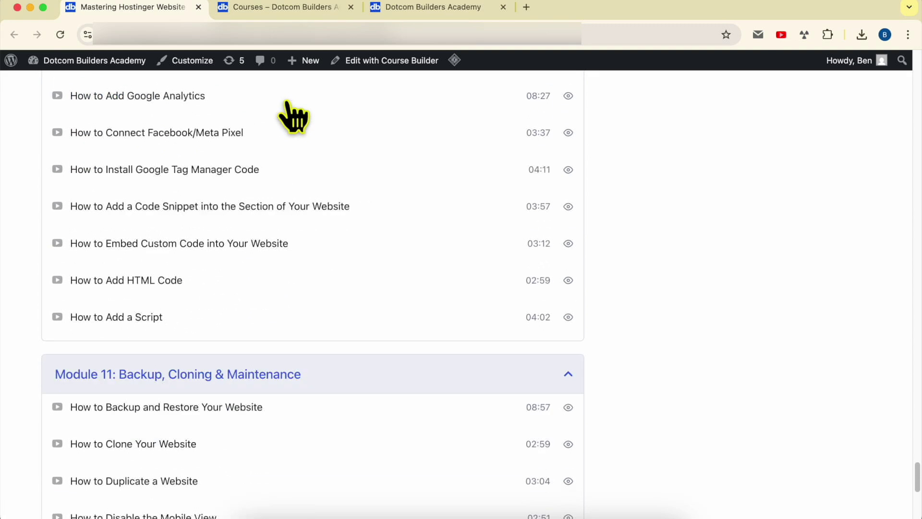
scroll(186, 206, down, 4)
scroll(289, 190, down, 3)
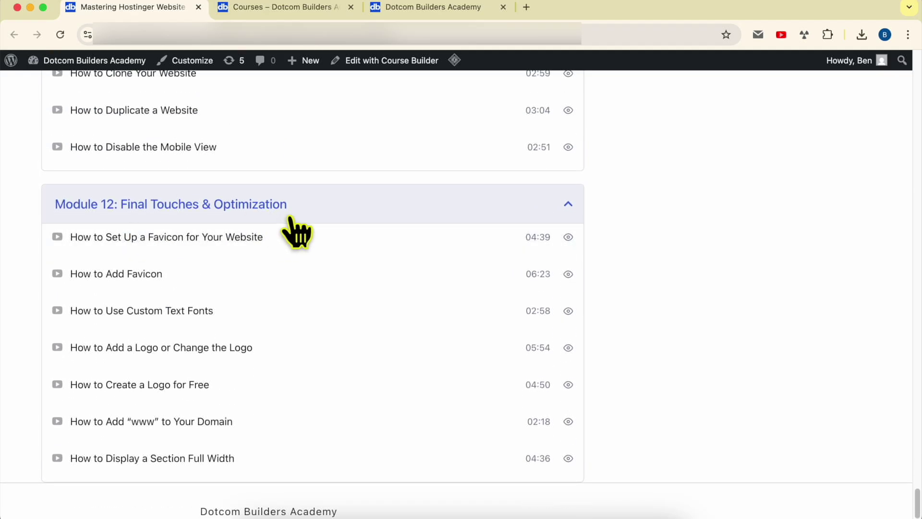
scroll(648, 370, up, 15)
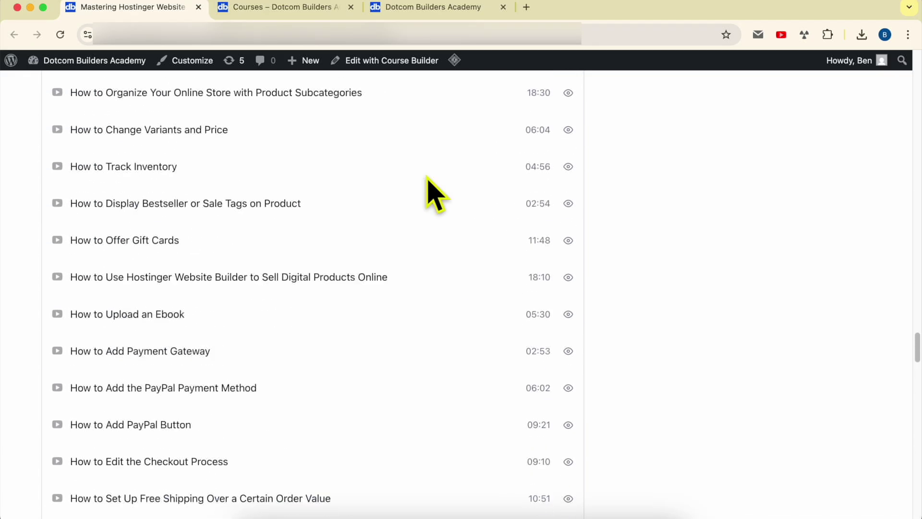
Step: Look through the academy's catalogue of other courses, including the Hostinger ones, and switch to the Dotcom Builders Academy page
click(283, 8)
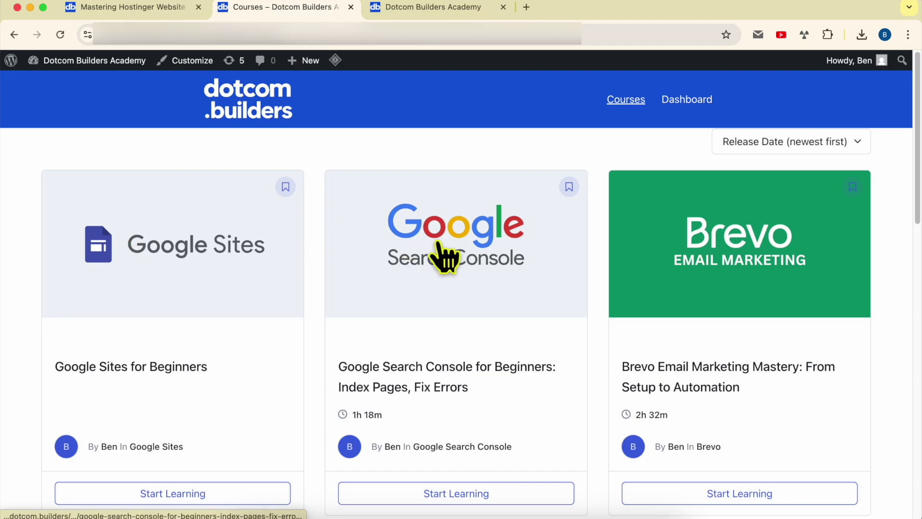
scroll(787, 291, down, 5)
scroll(787, 290, down, 2)
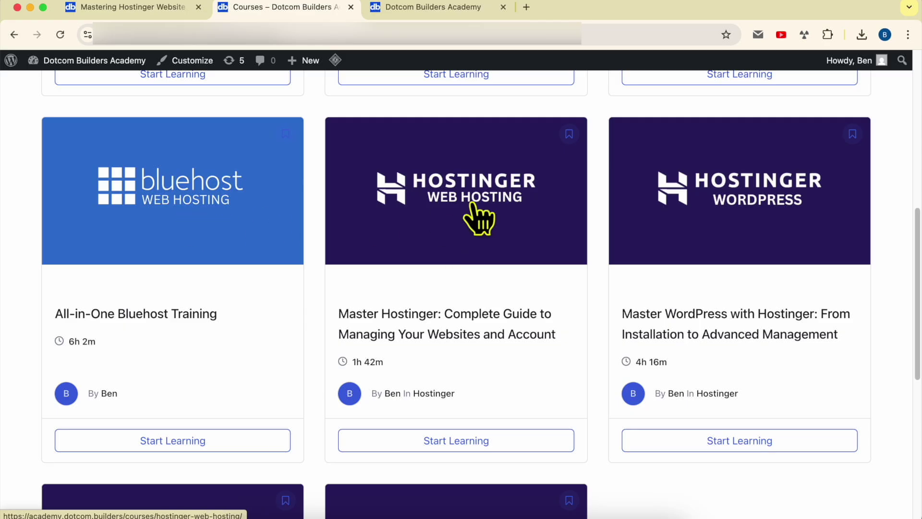
scroll(456, 264, down, 4)
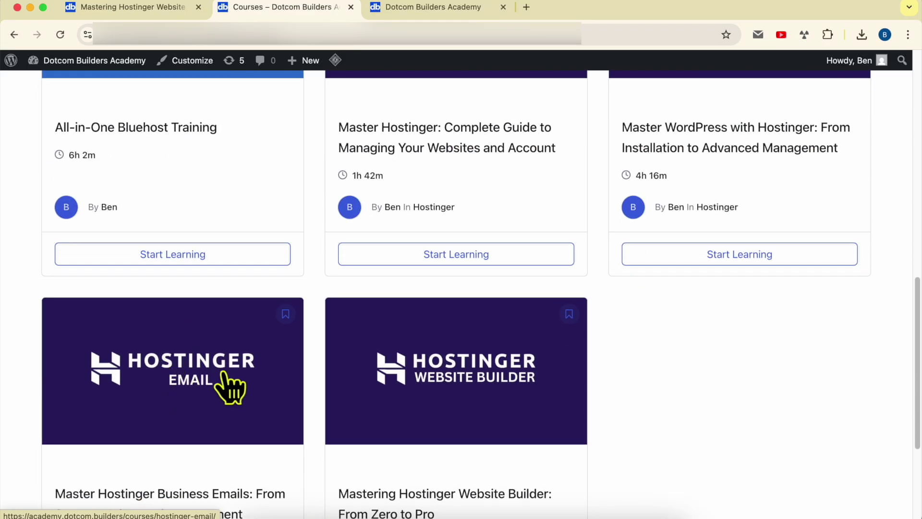
click(395, 17)
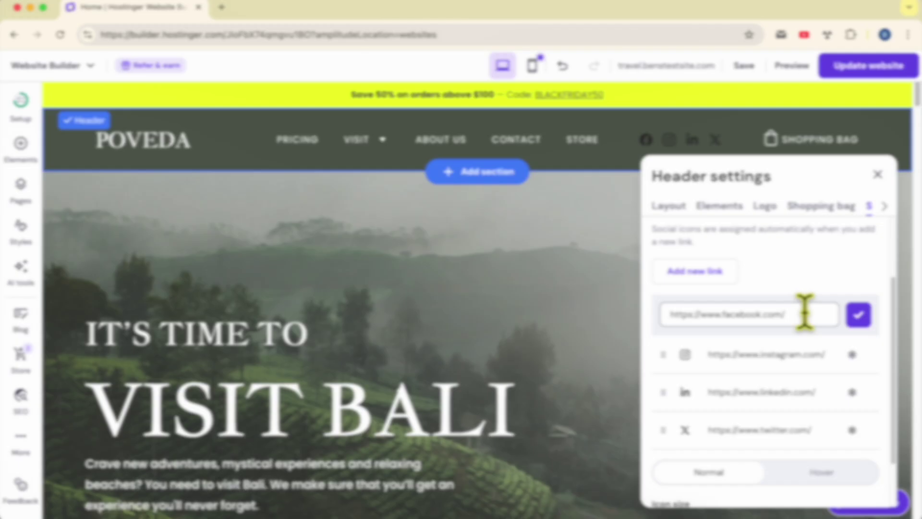
text(pagename)
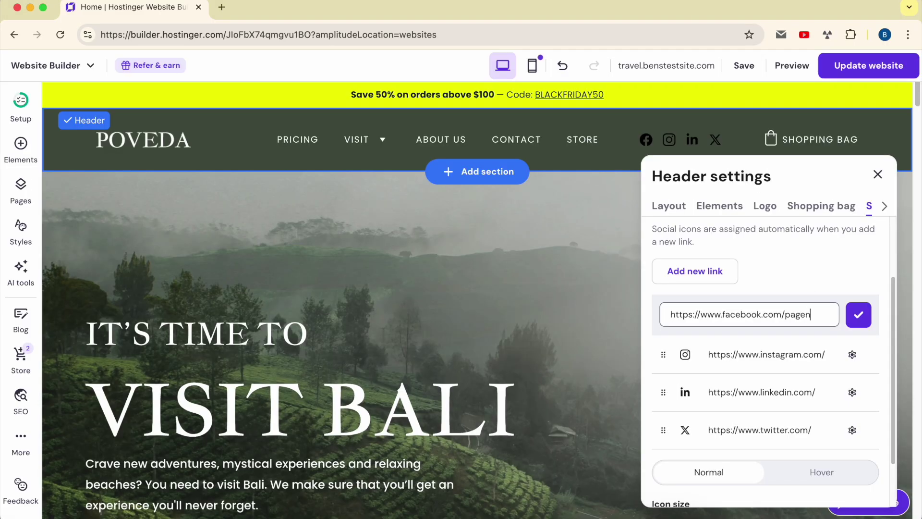
click(858, 315)
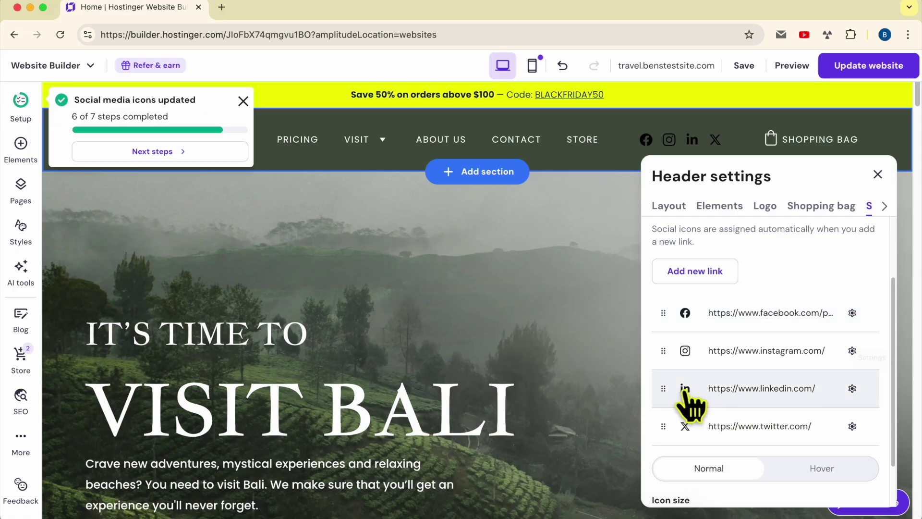
Step: Delete the LinkedIn link from the header's social icons and try reordering the Twitter link above the Instagram link
click(852, 389)
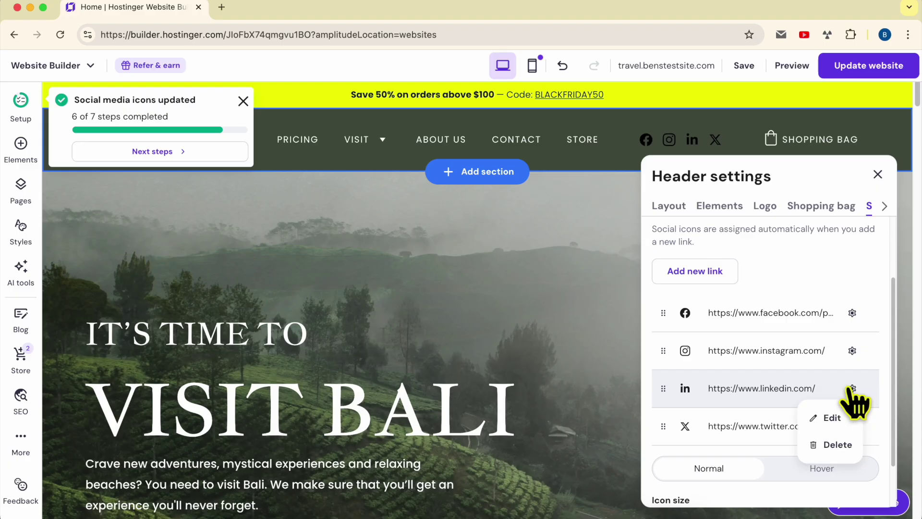
click(836, 446)
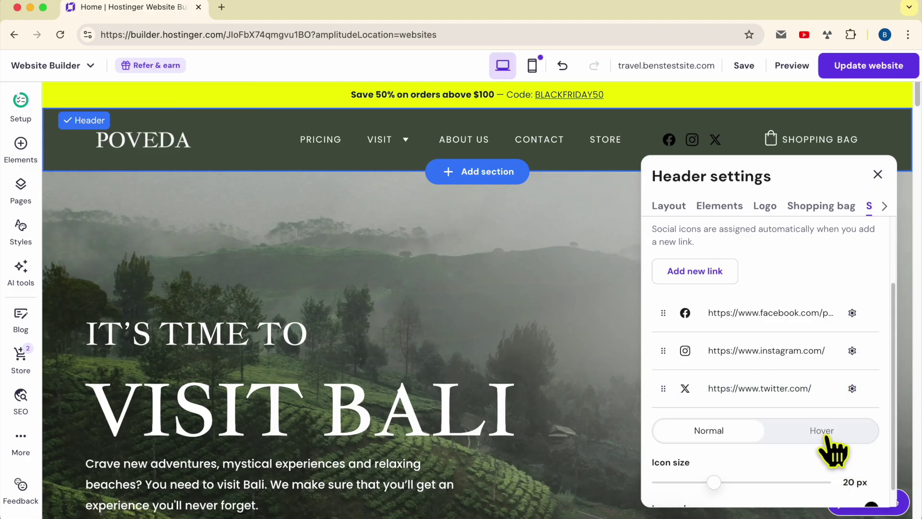
drag(663, 385, 662, 345)
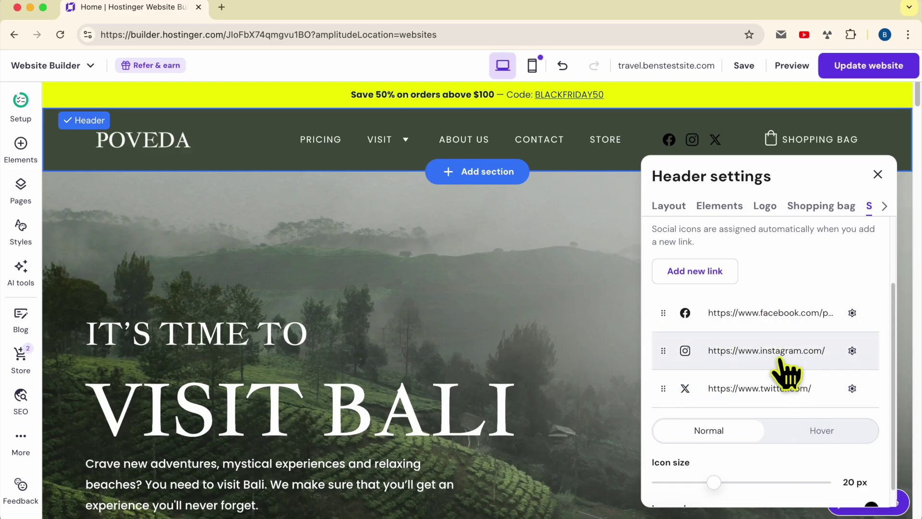
click(711, 276)
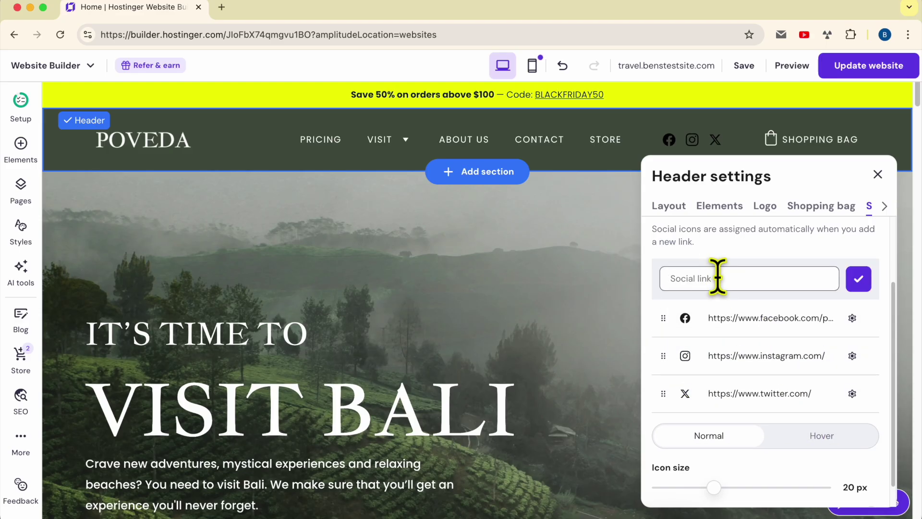
text(www,)
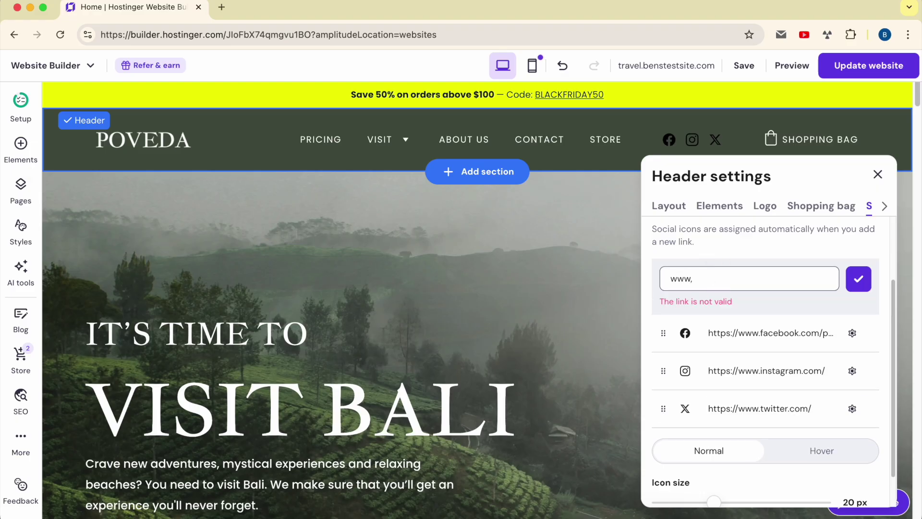
key(BackSpace)
text(.youtube.com/name)
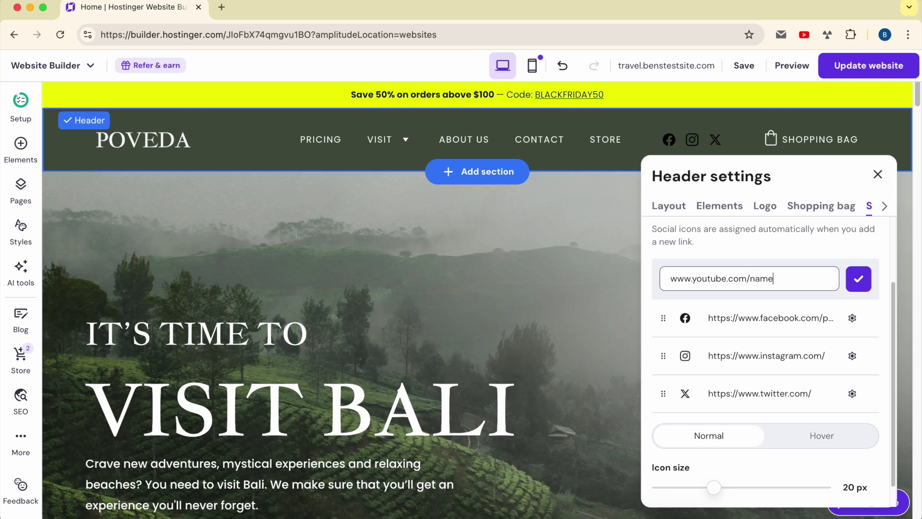
click(859, 284)
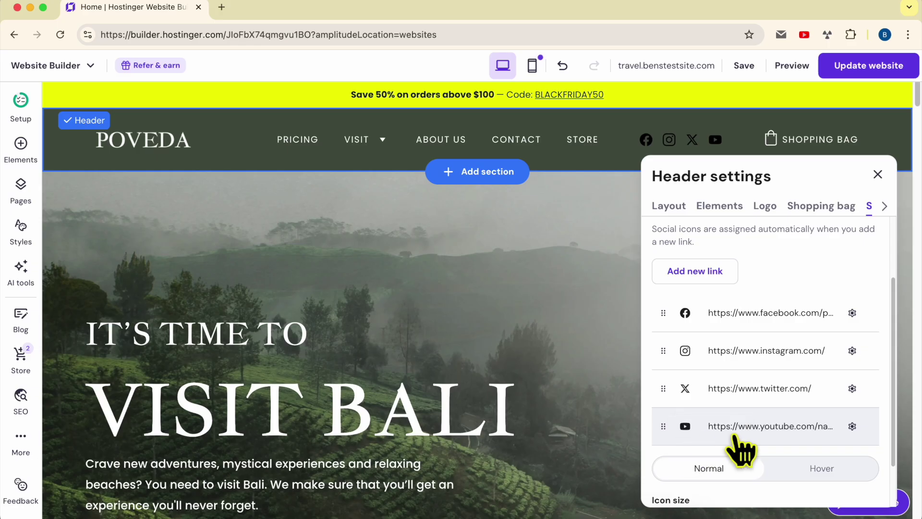
Step: Open the icon color choices for the header's social icons in their normal state
scroll(785, 433, down, 5)
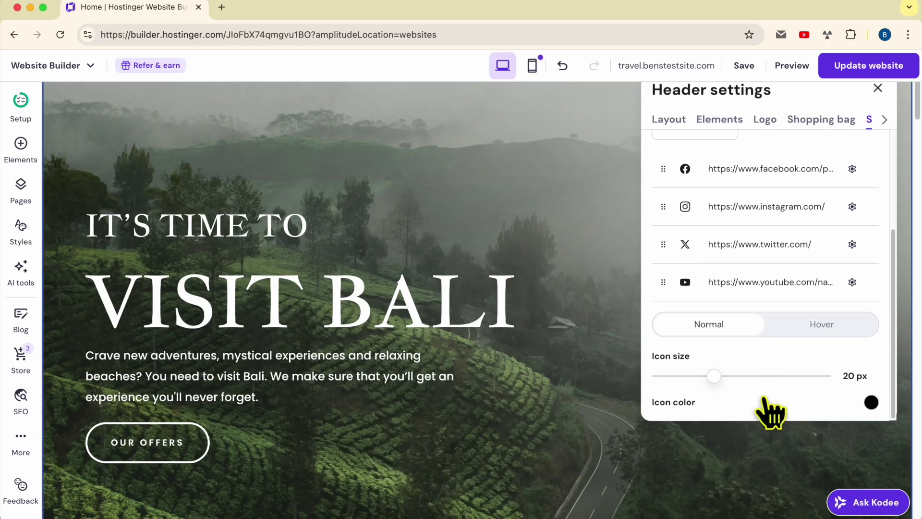
scroll(768, 412, up, 5)
scroll(592, 387, up, 3)
scroll(809, 389, down, 3)
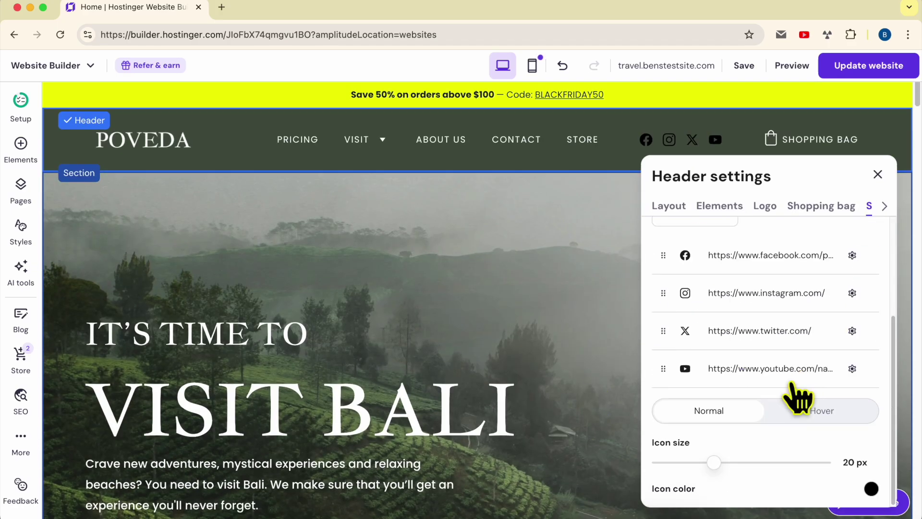
mouse_move(710, 462)
mouse_down()
mouse_move(772, 460)
mouse_move(702, 464)
mouse_move(756, 464)
mouse_move(713, 466)
mouse_up()
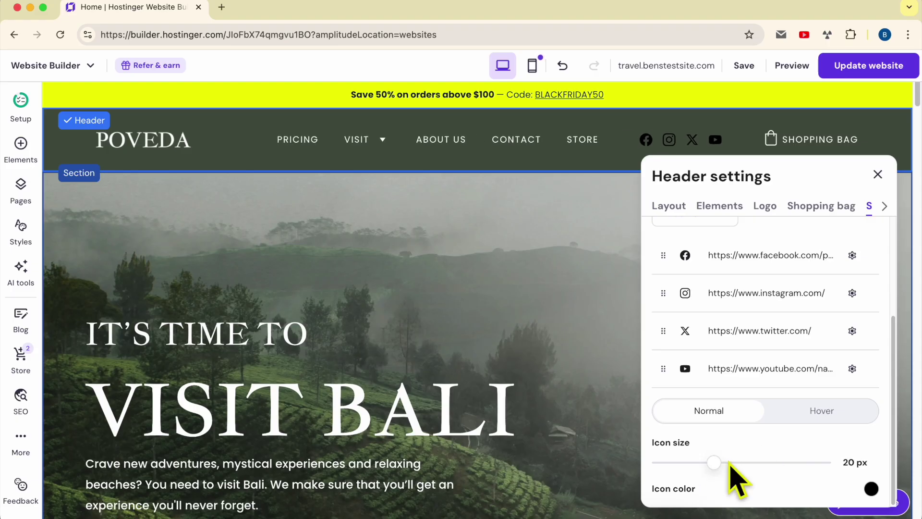
scroll(735, 466, down, 1)
click(871, 488)
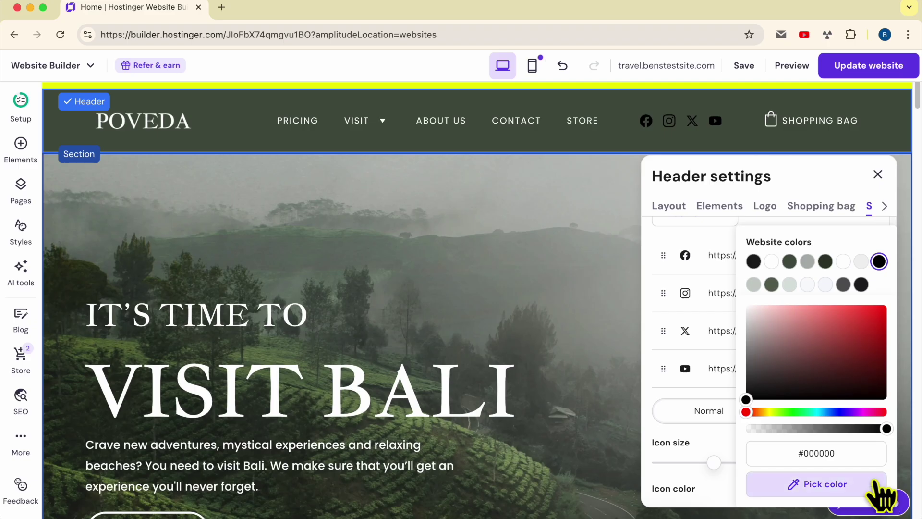
Step: Try a custom red, #b03232, as the color of the header's social icons
drag(821, 349, 855, 330)
drag(853, 365, 866, 372)
click(823, 314)
mouse_move(822, 314)
mouse_down()
mouse_move(805, 339)
mouse_move(806, 360)
mouse_move(846, 333)
mouse_up()
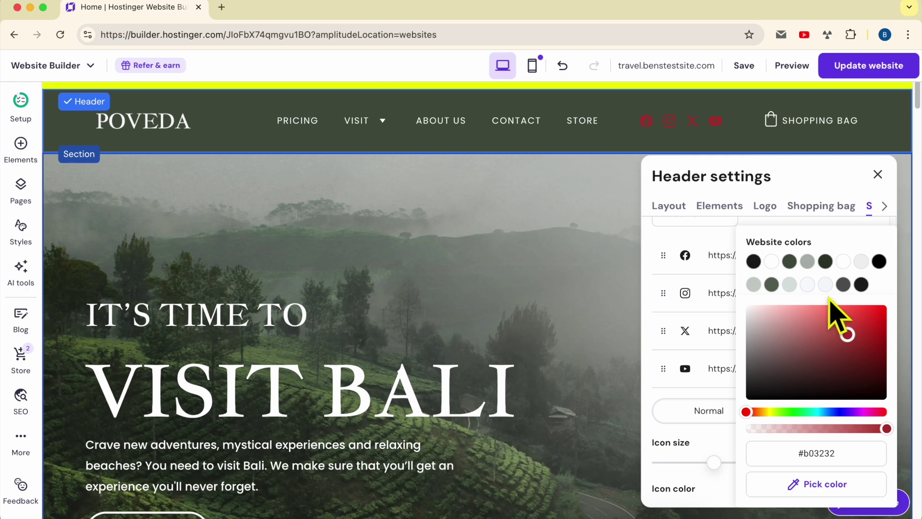
Step: Set the social icons' color to the white website color #ffffff and close the header settings
click(772, 262)
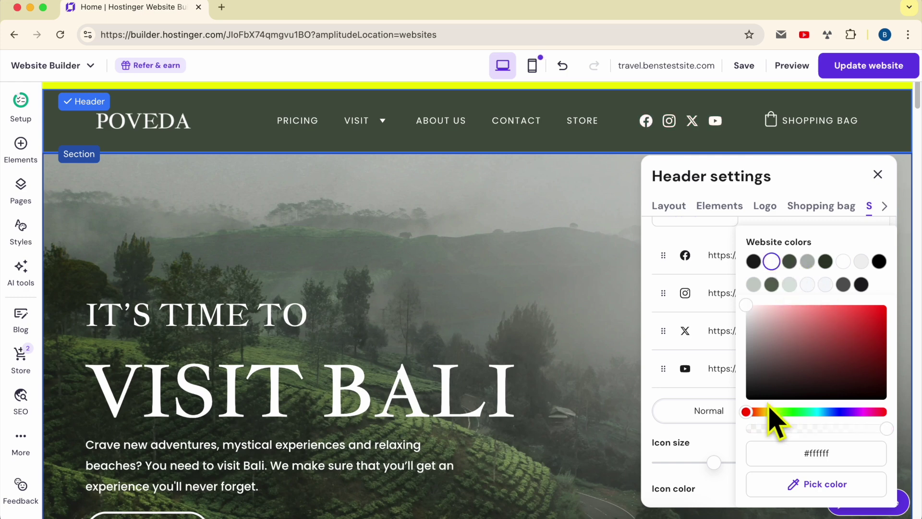
click(846, 177)
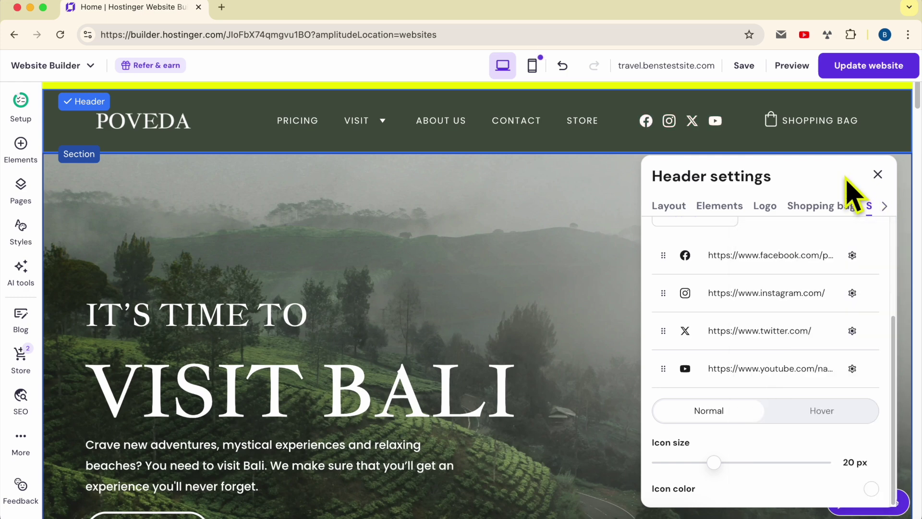
scroll(812, 376, up, 5)
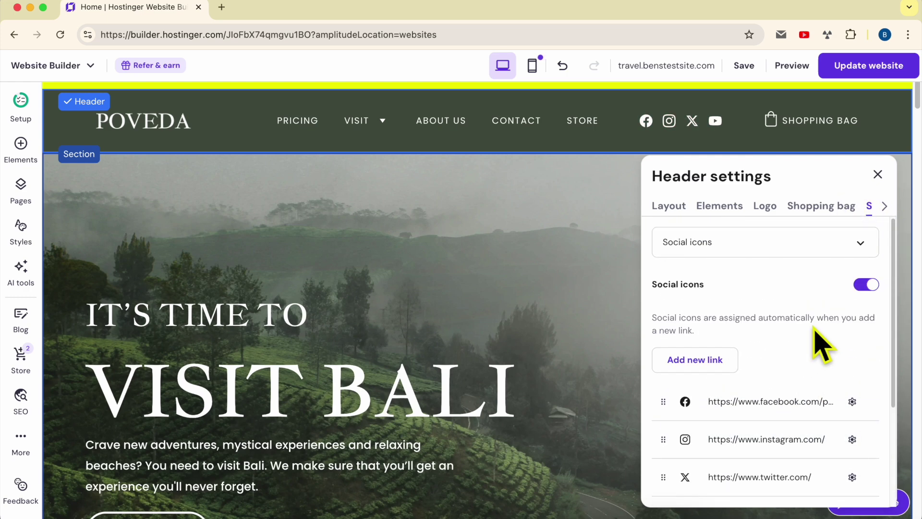
click(878, 175)
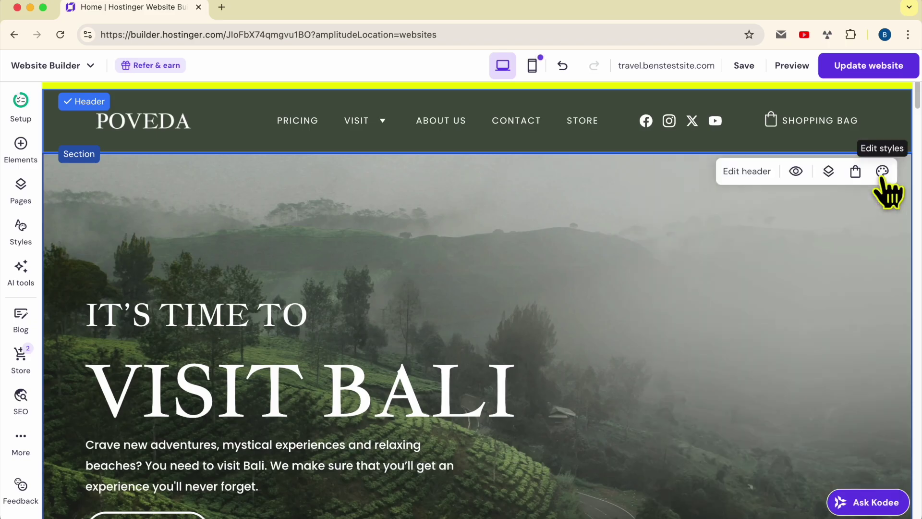
Step: Publish the website changes and open the live site to check the social icons in its header
click(875, 76)
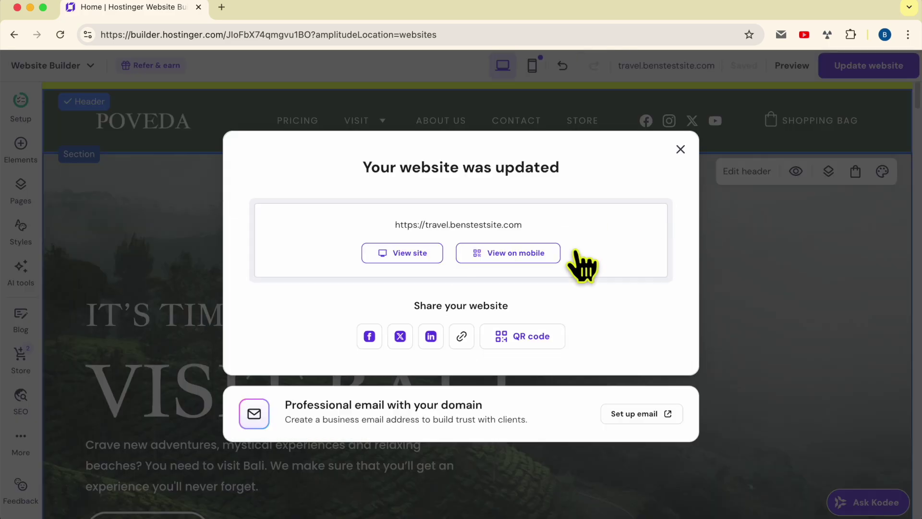
click(409, 262)
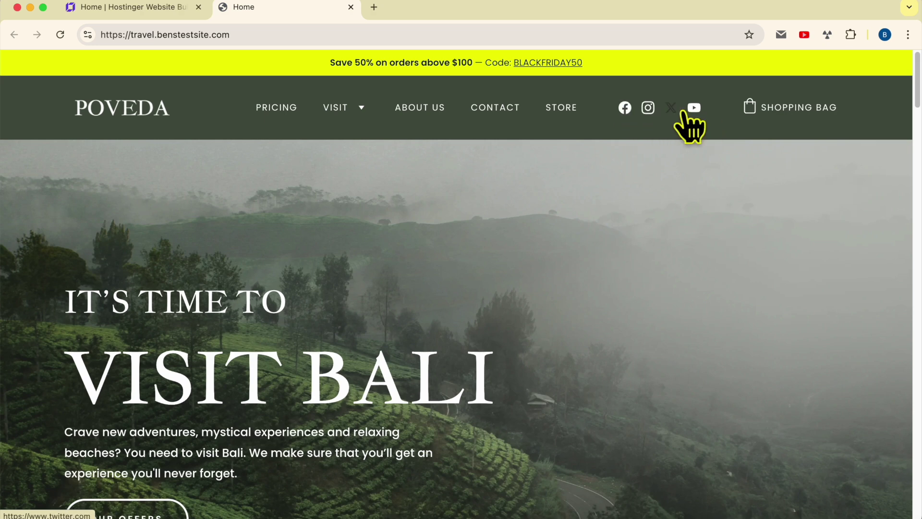
scroll(682, 113, up, 5)
scroll(681, 155, down, 5)
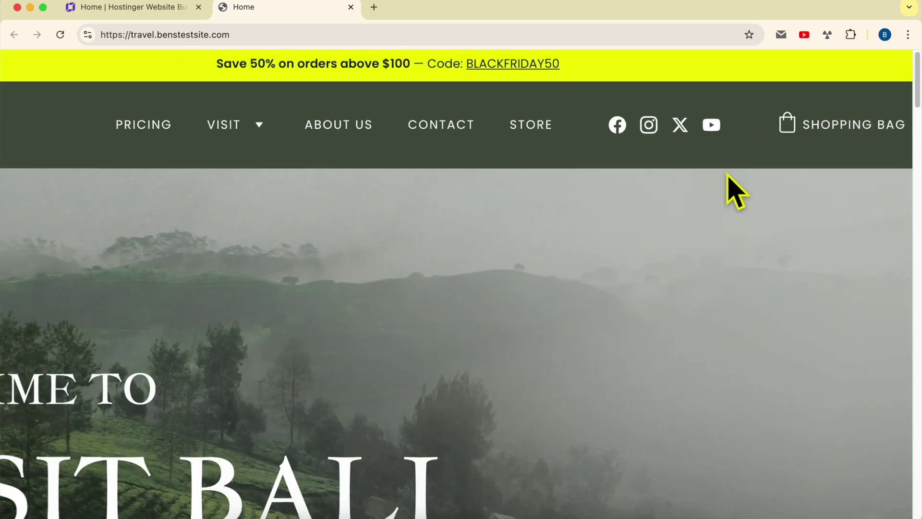